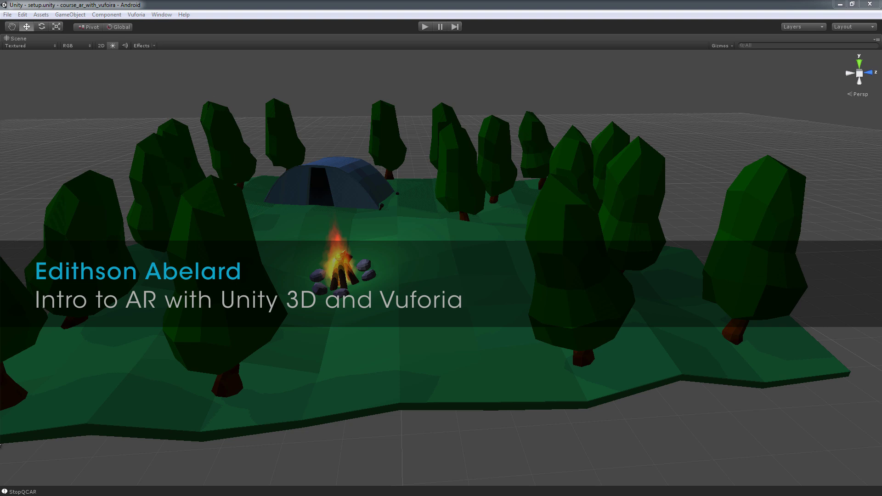
left_click_drag(275, 111, 383, 114, "alt")
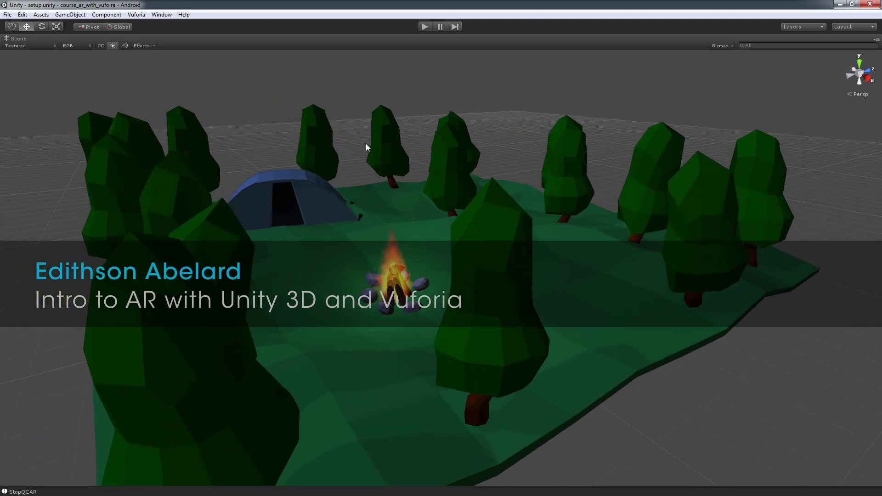
left_click_drag(487, 223, 349, 208, "alt")
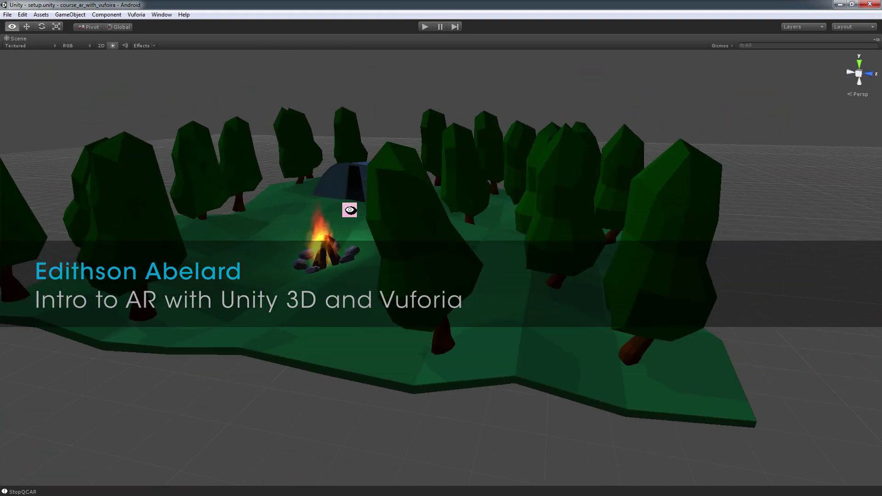
left_click_drag(428, 213, 559, 250, "alt")
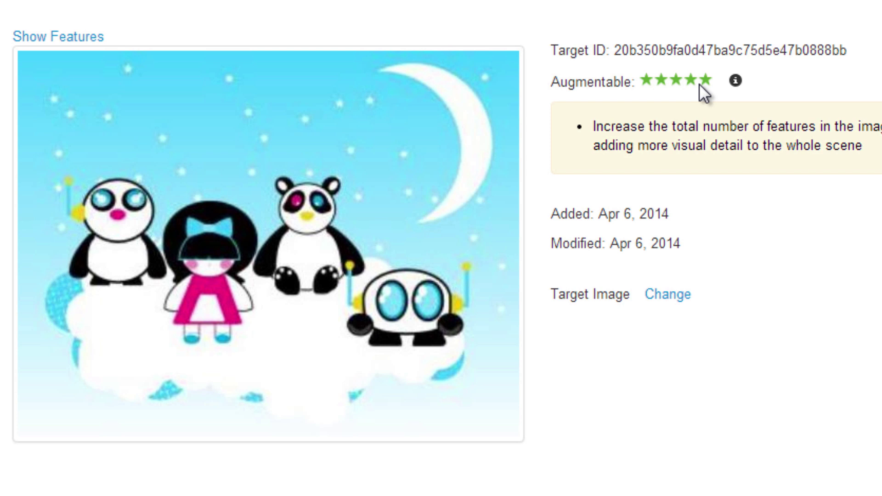
- Show the detected features of the target image on the Vuforia target page
left_click(46, 43)
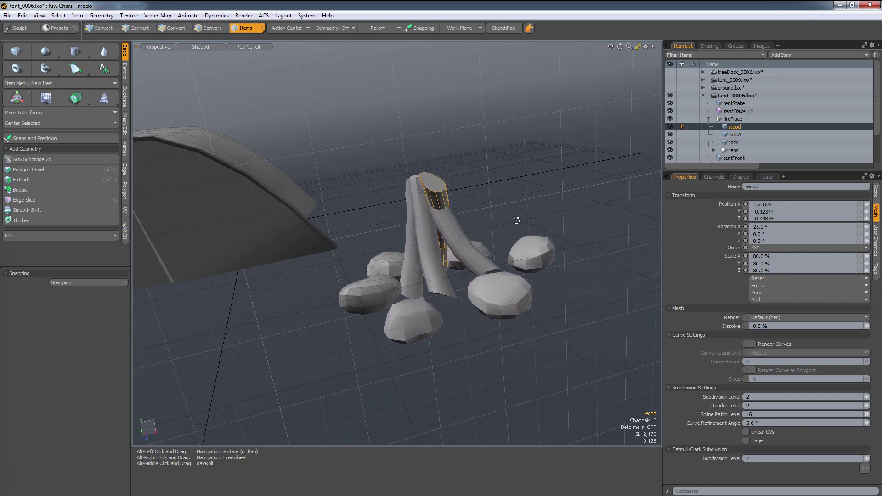
- In modo, inspect the rockA and rock meshes of the firePlace group, and list the contents of its reps subgroup
left_click(743, 133)
left_click(740, 143)
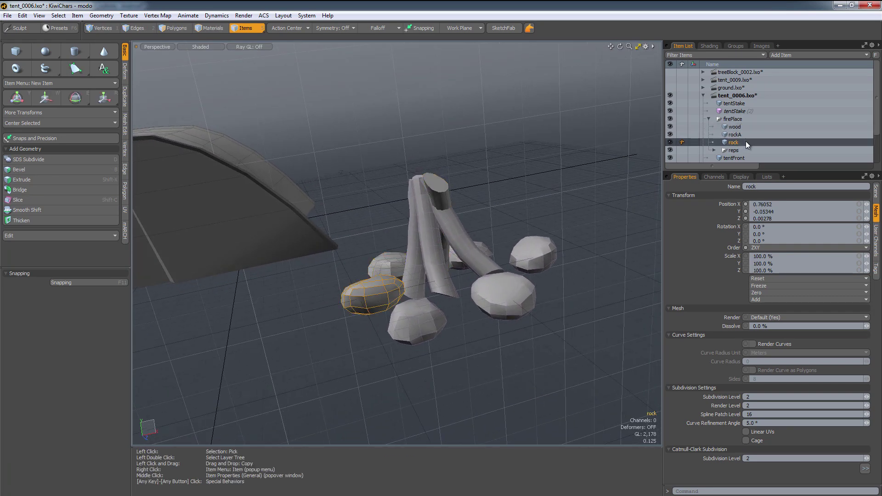
left_click_drag(498, 201, 509, 236, "alt")
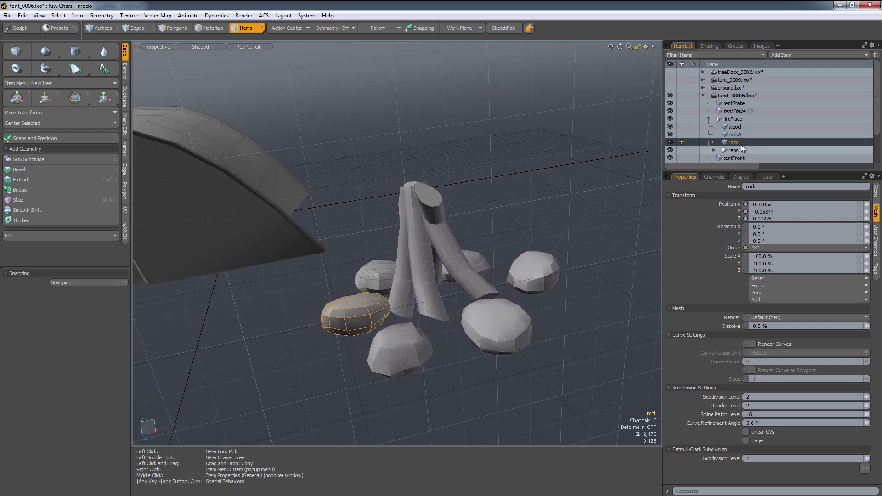
left_click(714, 151)
scroll(719, 148, "down", 7)
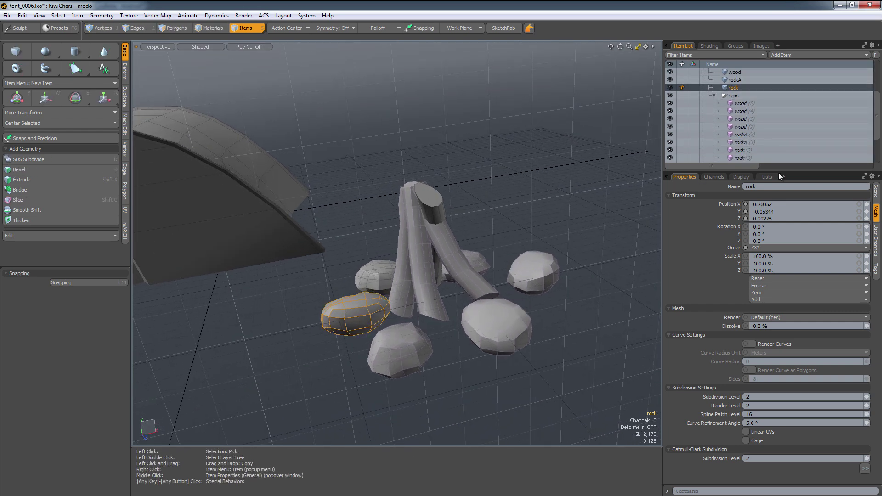
key("KP_0")
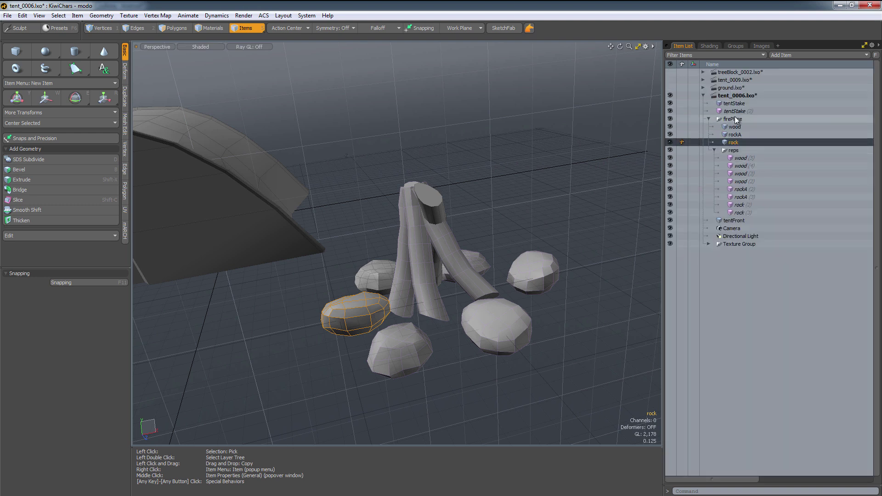
- Inspect the wood, rockA and rock instances in the reps group and compare them with the source rock mesh
left_click(744, 153)
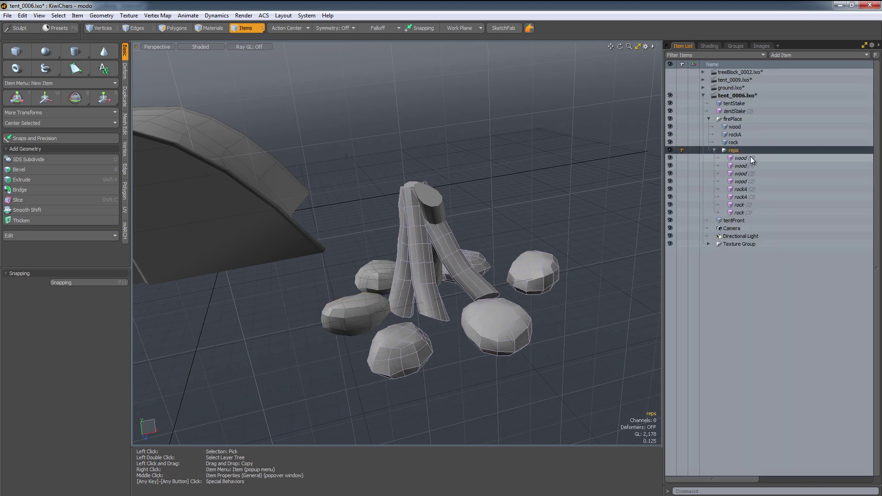
left_click(750, 158)
left_click(748, 165)
left_click(745, 182)
left_click(745, 198)
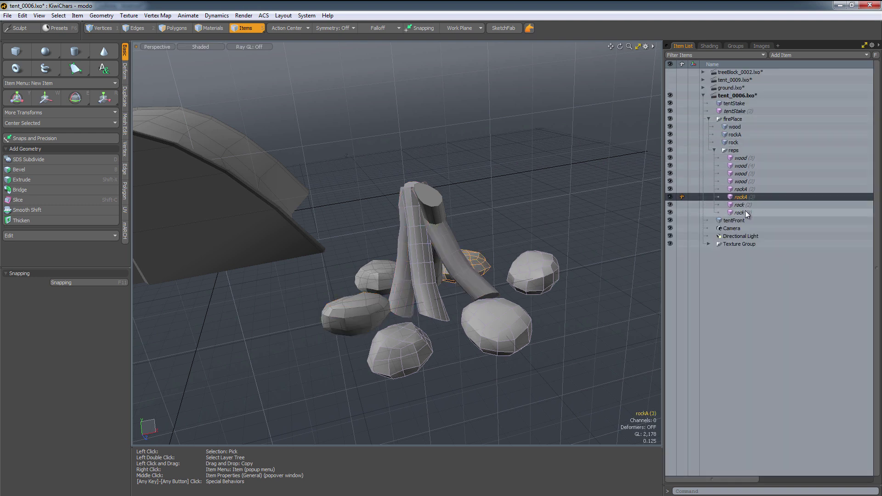
left_click(748, 210)
left_click(749, 205)
left_click(754, 188)
left_click(753, 174)
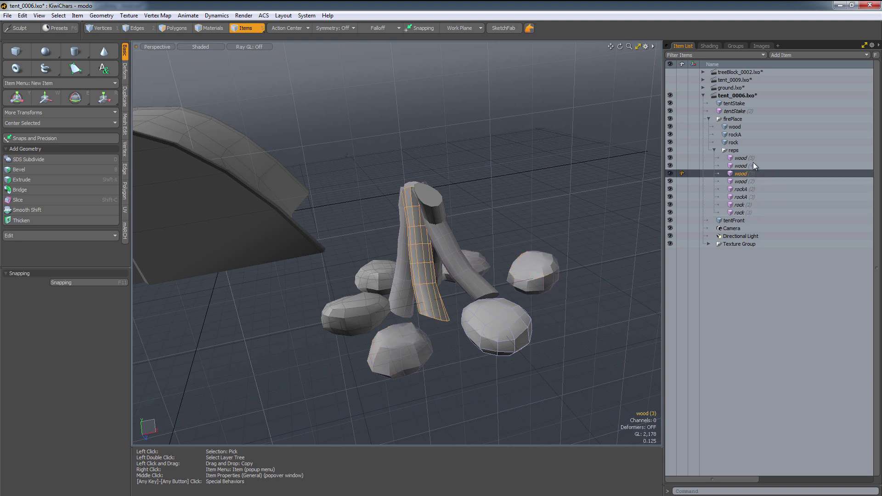
left_click(744, 142)
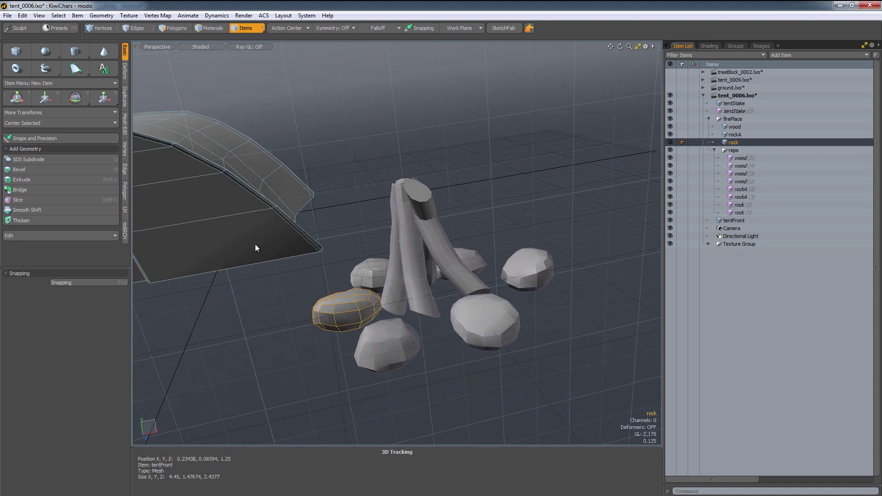
- Try a polygon bevel on two upper faces of the rockA mesh, with a shift of about 0.62 and an inset of about 0.04
left_click(314, 236)
key("3")
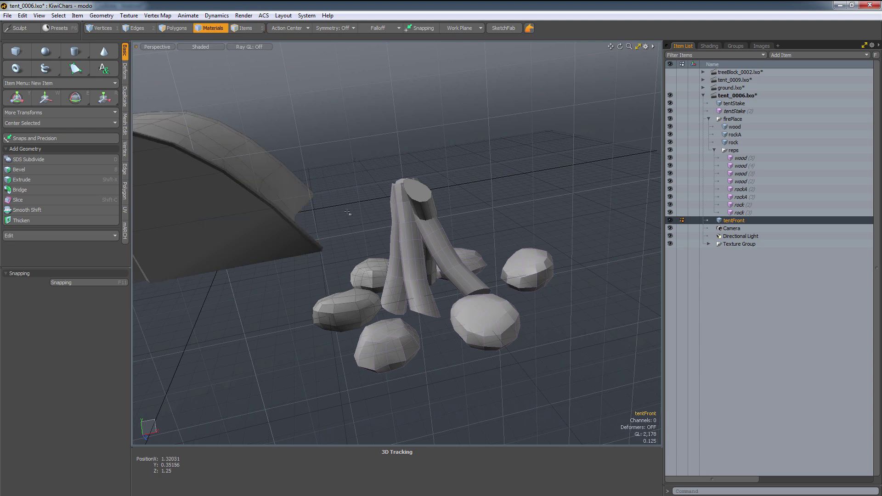
left_click_drag(361, 298, 408, 294, "ctrl+alt")
left_click(744, 133)
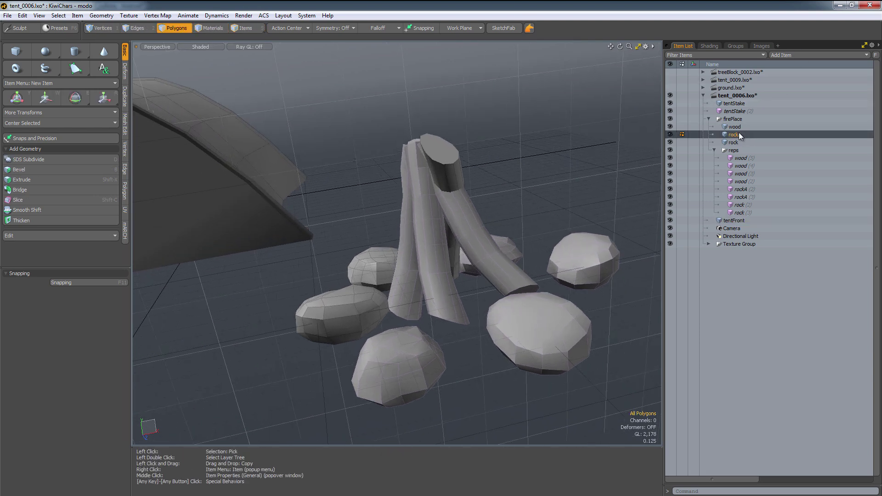
right_click_drag(307, 327, 317, 276)
mouse_move(317, 275)
left_mouse_down("alt")
mouse_move(405, 253)
mouse_move(415, 271)
left_mouse_up("alt")
left_click(394, 222)
key("b")
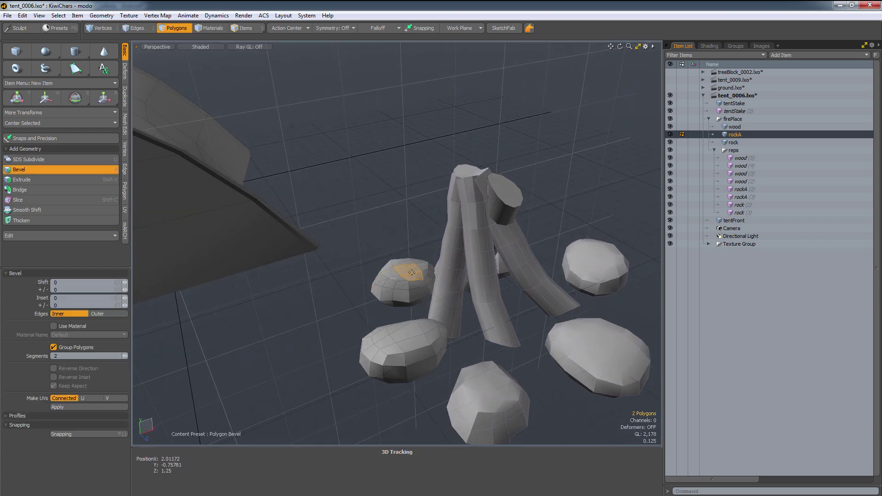
left_click_drag(416, 272, 409, 271)
left_click_drag(417, 239, 429, 144)
left_click_drag(481, 198, 445, 199, "alt")
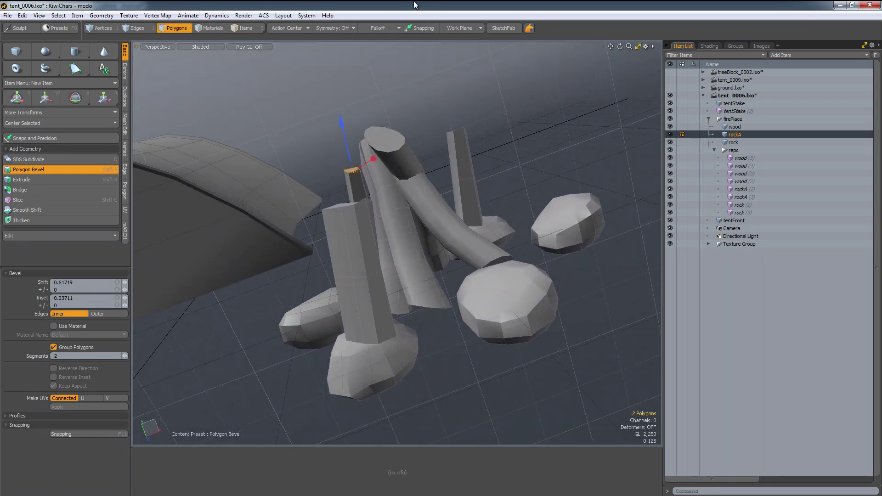
mouse_move(445, 200)
left_mouse_down("alt")
mouse_move(478, 210)
mouse_move(433, 210)
left_mouse_up("alt")
- Undo the polygon bevel on rockA, drop the tool and face selection, and return to item selection
key("ctrl+z")
key("ctrl+z")
key("ctrl+z")
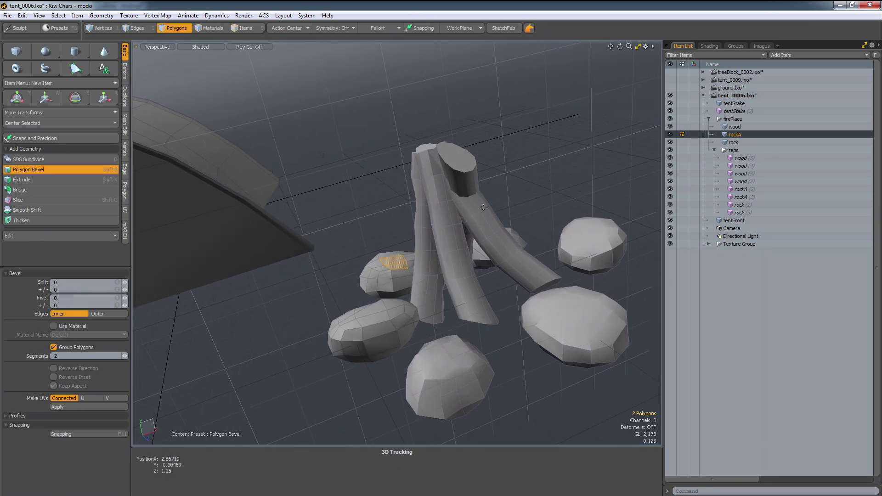
key("q")
left_click(379, 199)
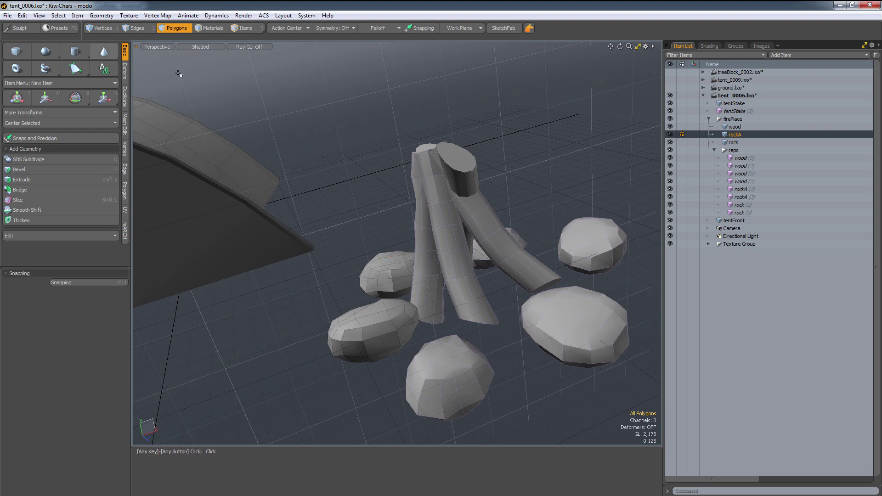
left_click(243, 28)
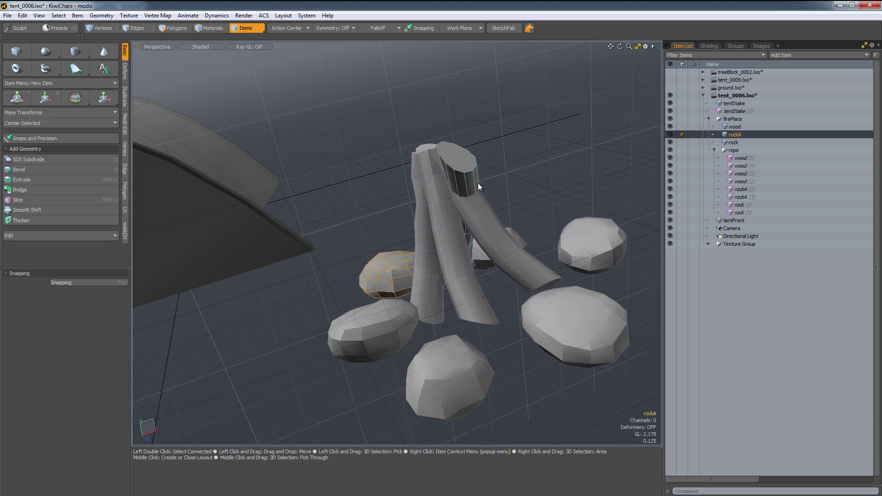
- Open the render preview and examine the tent and fireplace from several angles
key("F8")
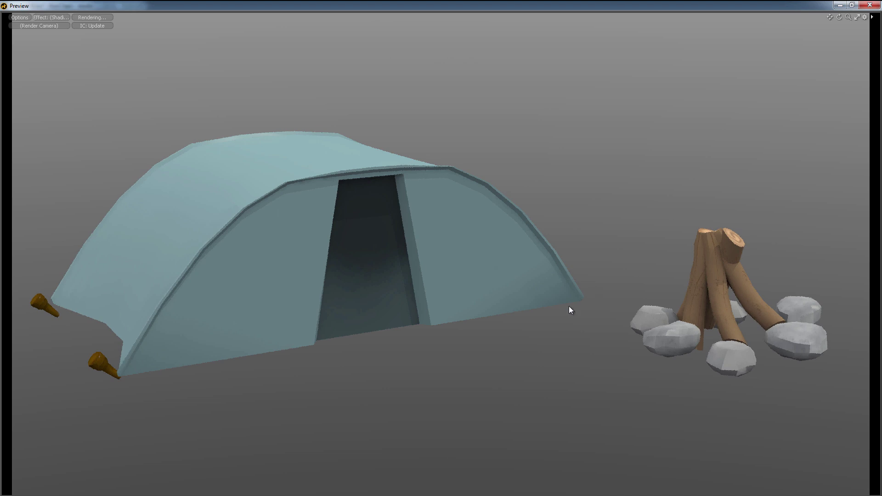
left_click_drag(548, 338, 517, 310, "alt")
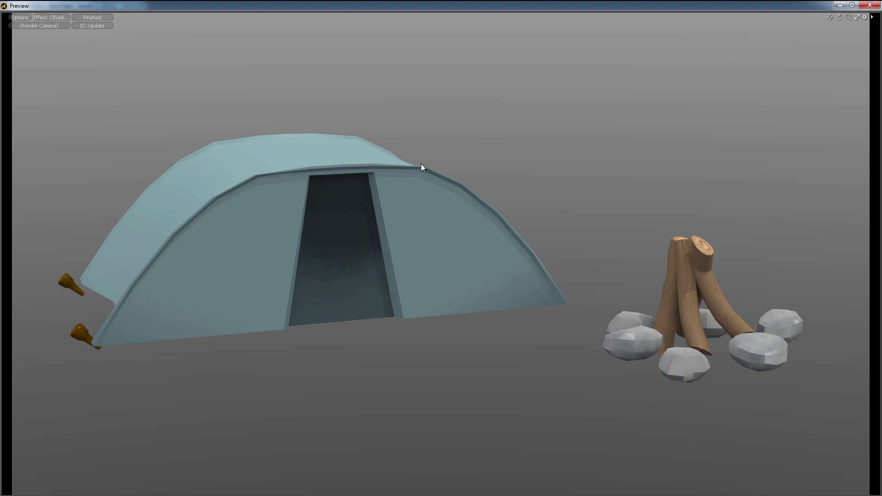
left_click_drag(468, 155, 468, 111, "alt")
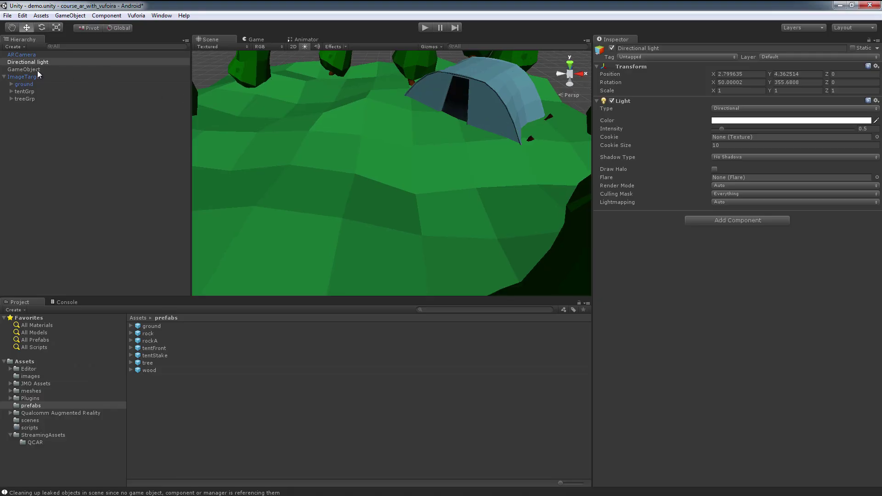
- In Unity, create an empty game object and add the wood, rock and rockA prefabs to the scene hierarchy
key("ctrl+shift+n")
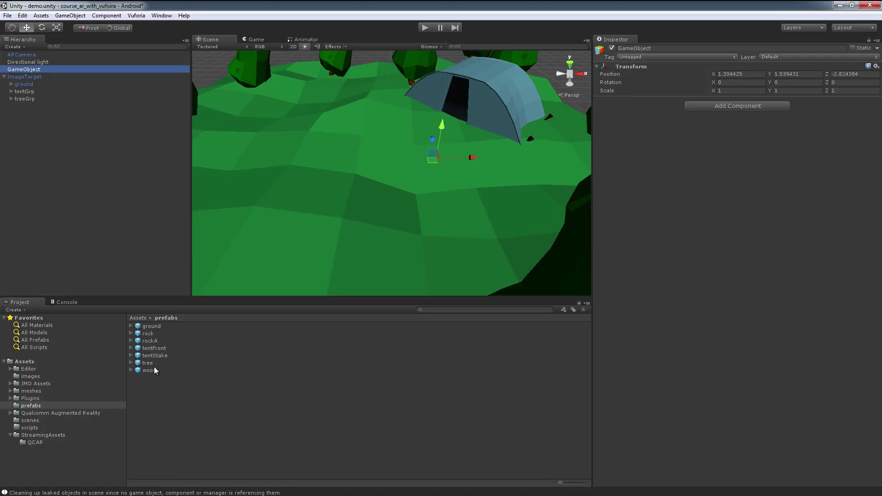
left_click_drag(153, 370, 151, 222)
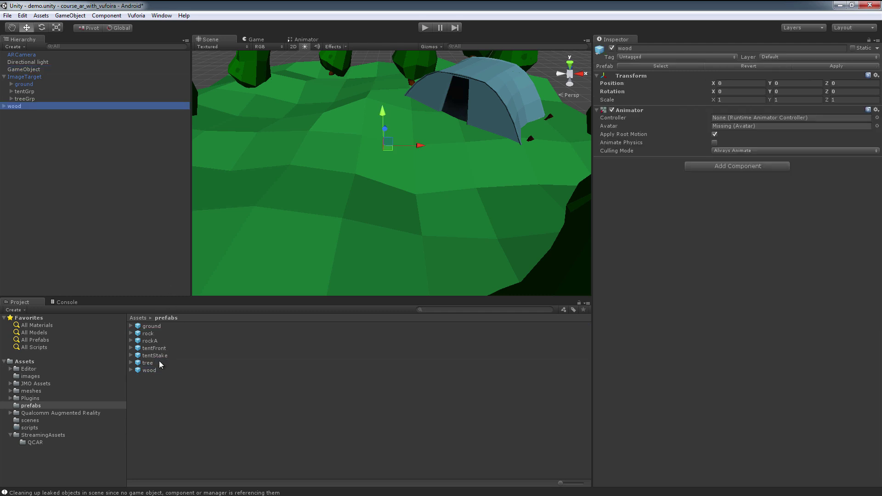
left_click_drag(152, 334, 146, 294)
left_click_drag(149, 341, 124, 177)
- Parent the rock, rockA and wood objects under the empty GameObject
left_click_drag(461, 165, 464, 138, "alt")
left_click(32, 69)
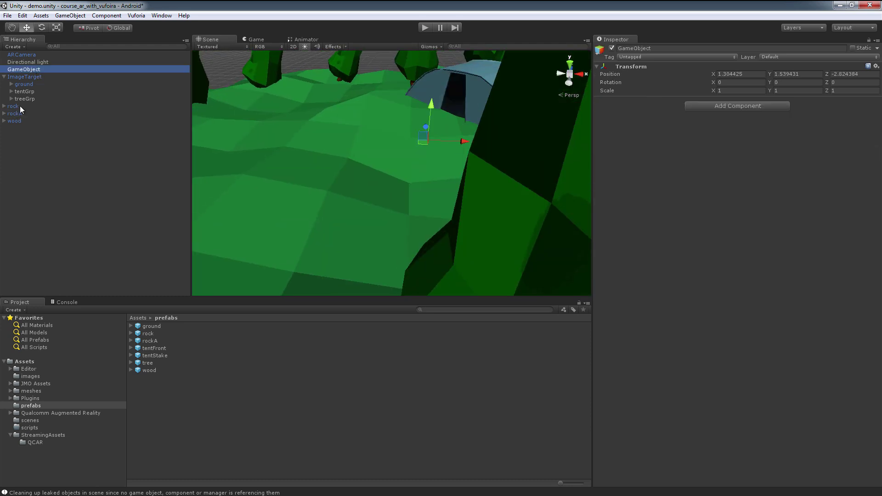
left_click(20, 109)
left_click(18, 118, "shift")
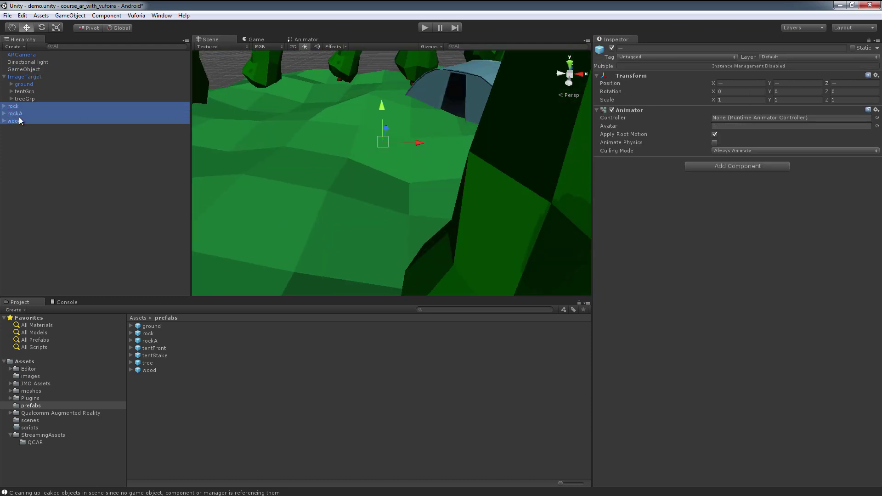
left_click_drag(18, 117, 27, 70)
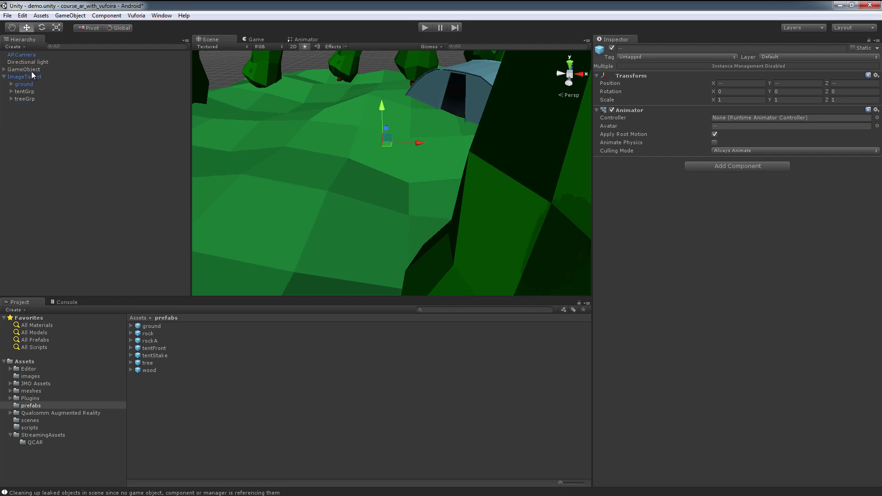
- Rename the parent GameObject to firePlaceGrp and nest it under ImageTarget
left_click(29, 70)
left_click(644, 48)
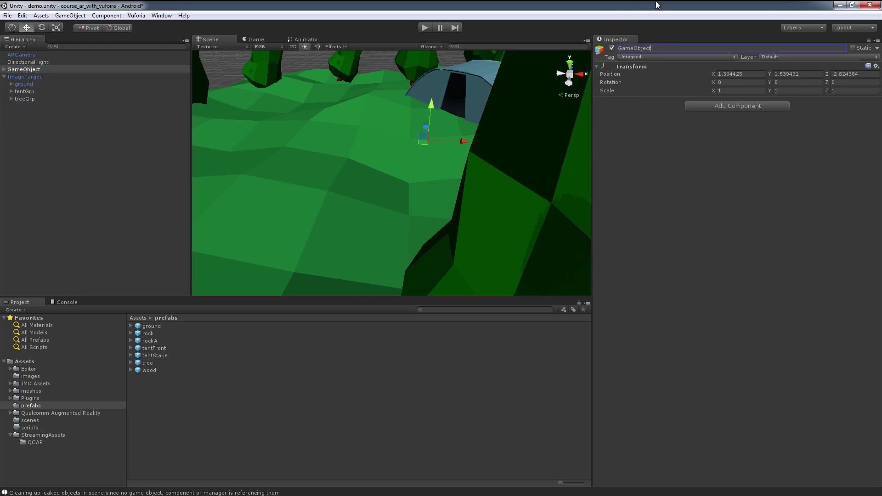
key("ctrl+a")
type("firePlaceGR")
key("BackSpace")
key("BackSpace")
type("rp")
key("Return")
left_click_drag(30, 70, 30, 82)
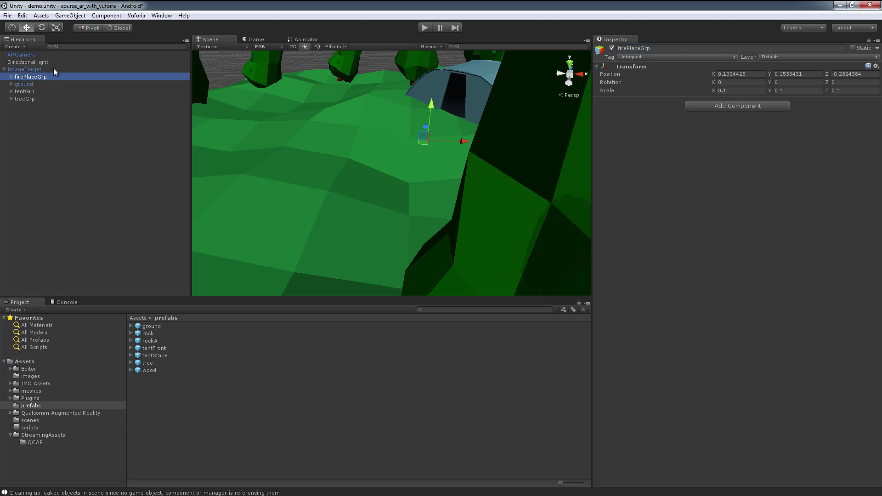
- Set the position of the rock inside firePlaceGrp to 0, 0, 0
left_click_drag(435, 119, 465, 94, "alt")
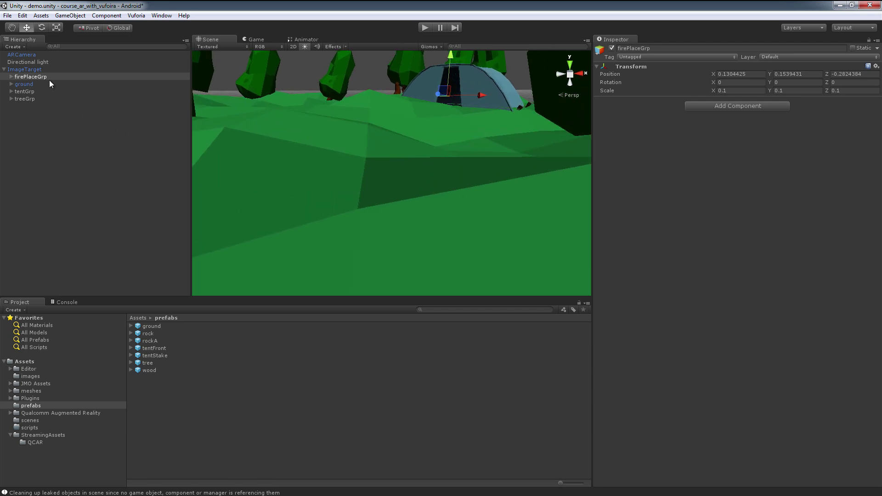
left_click(11, 77)
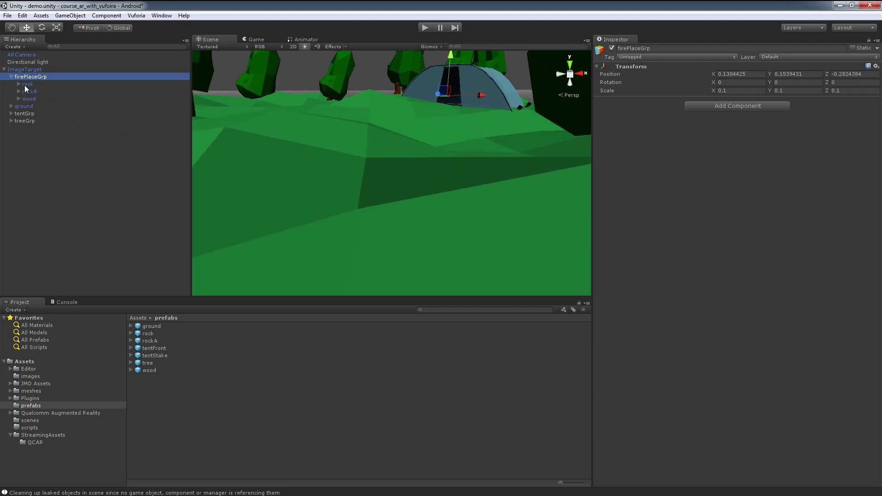
left_click(91, 84)
left_click(752, 83)
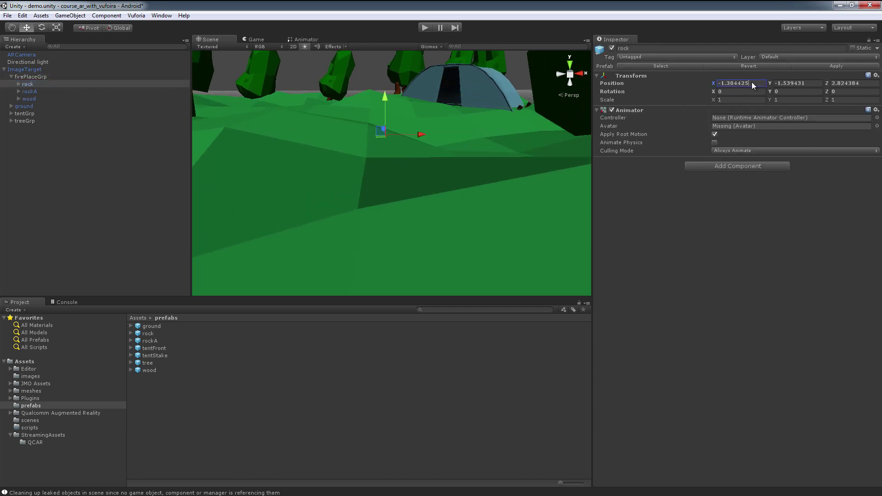
type("0")
key("Tab")
type("0")
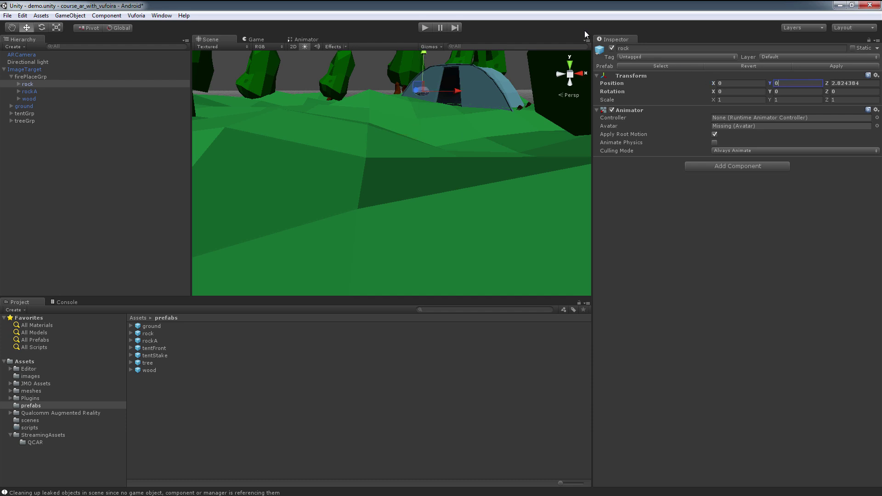
key("Tab")
- Set the position of the rockA object inside firePlaceGrp to 0, 0, 0
type("0")
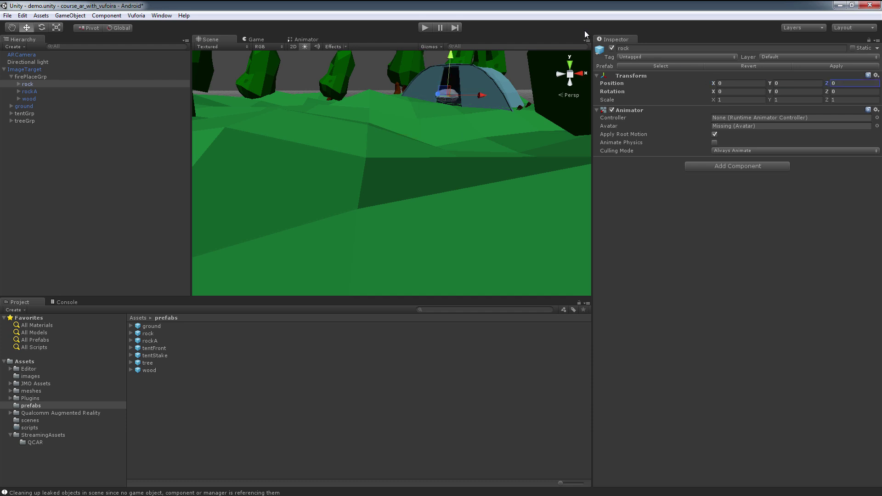
left_click(30, 91)
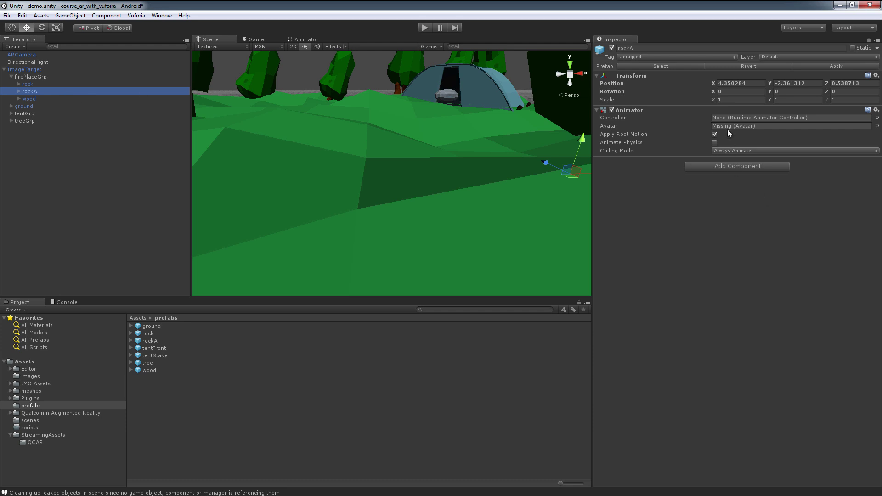
left_click(757, 83)
type("0")
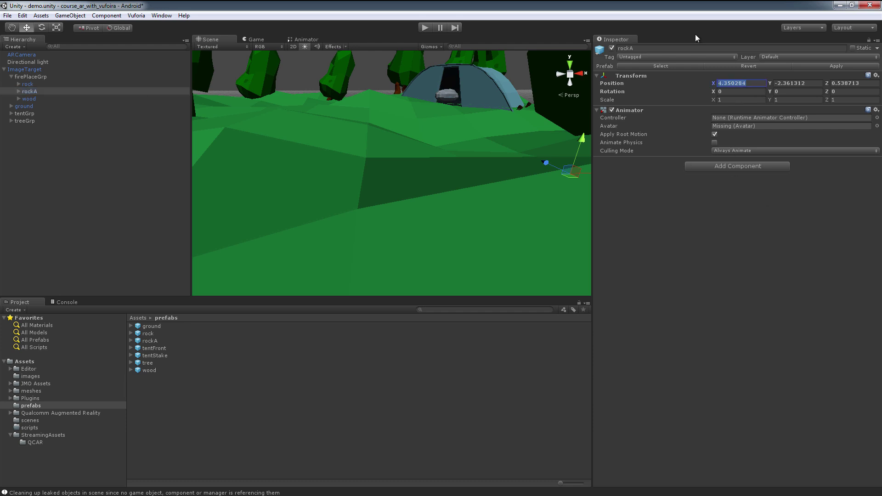
key("Tab")
type("0")
key("Tab")
type("0")
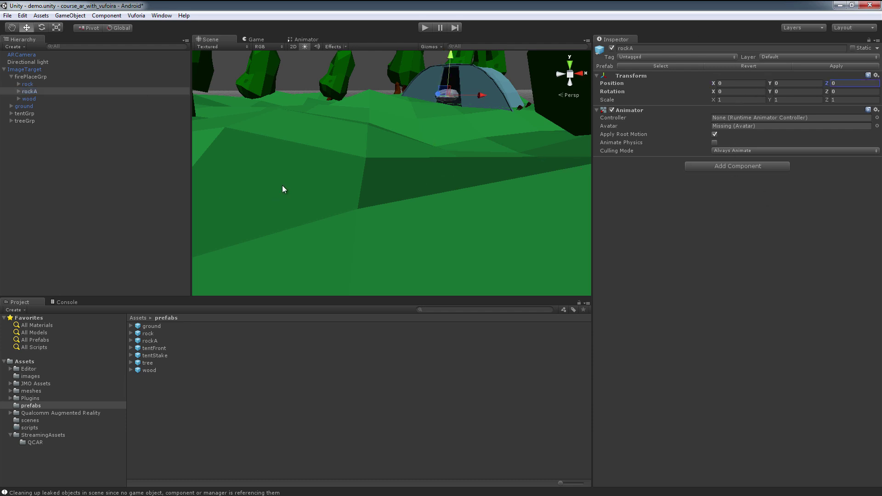
- Lower firePlaceGrp onto the ground in front of the tent, at about X 0.127, Y 0.052, Z -0.282
left_click_drag(395, 87, 398, 106, "alt")
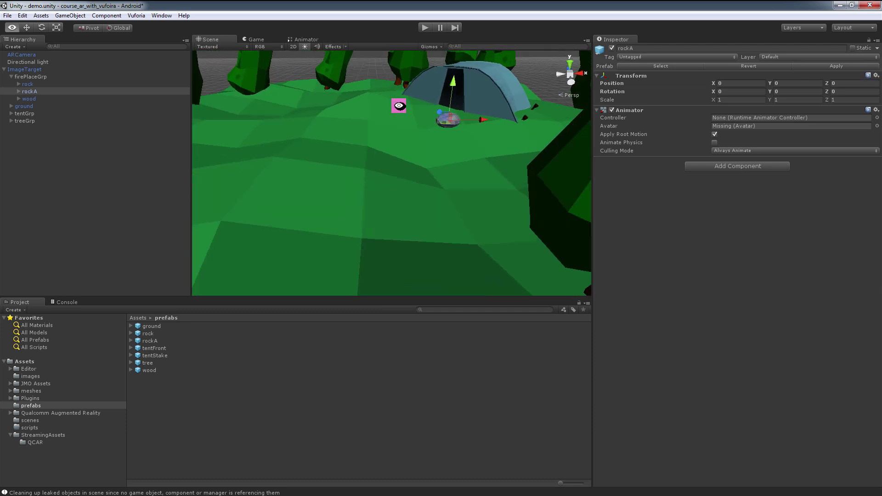
left_click(30, 77)
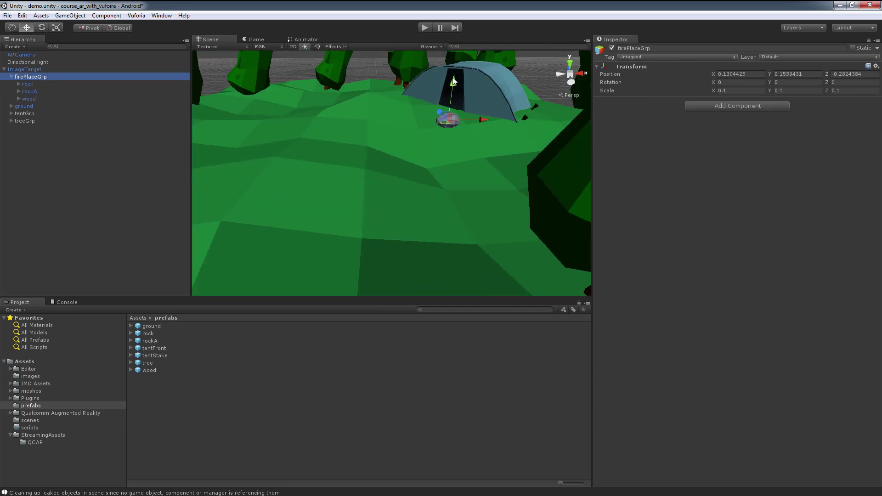
left_click_drag(453, 82, 521, 172)
mouse_move(471, 192)
left_mouse_down()
mouse_move(480, 183)
mouse_move(469, 187)
left_mouse_up()
left_click_drag(423, 156, 419, 145, "alt")
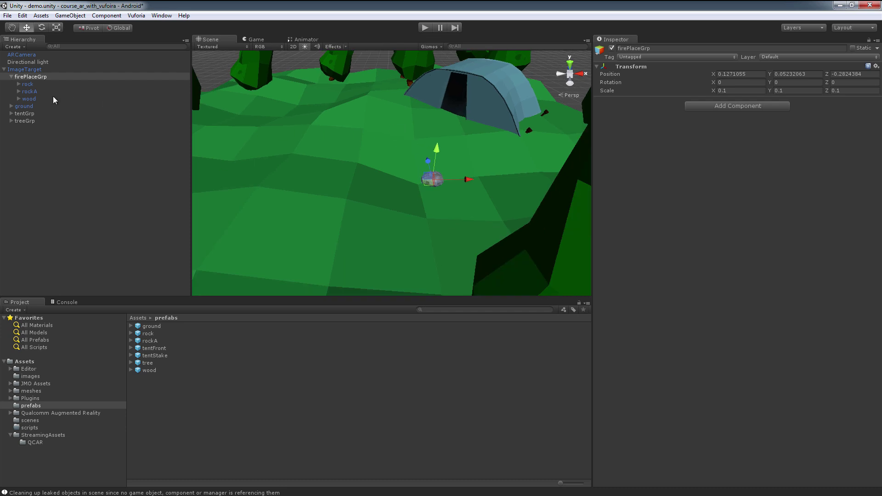
- Set the position of the wood object inside firePlaceGrp to 0, 0, 0
left_click(28, 98)
left_click(757, 86)
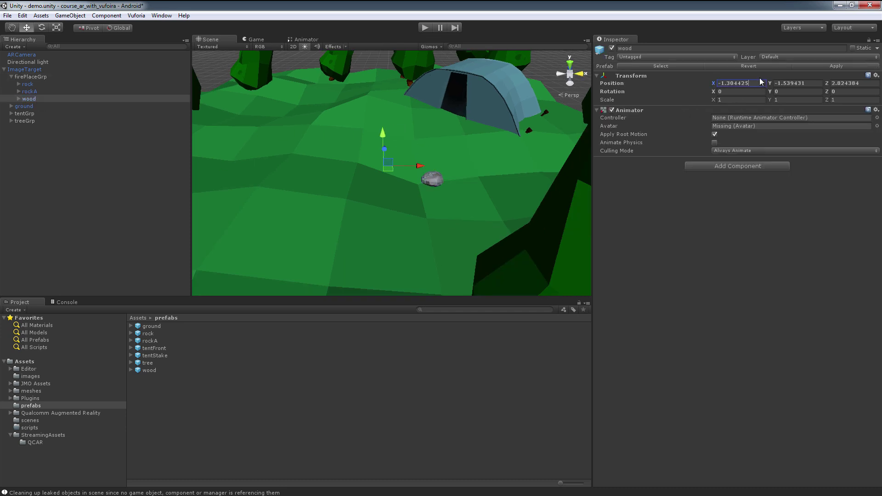
type("0")
key("Tab")
type("0")
key("Tab")
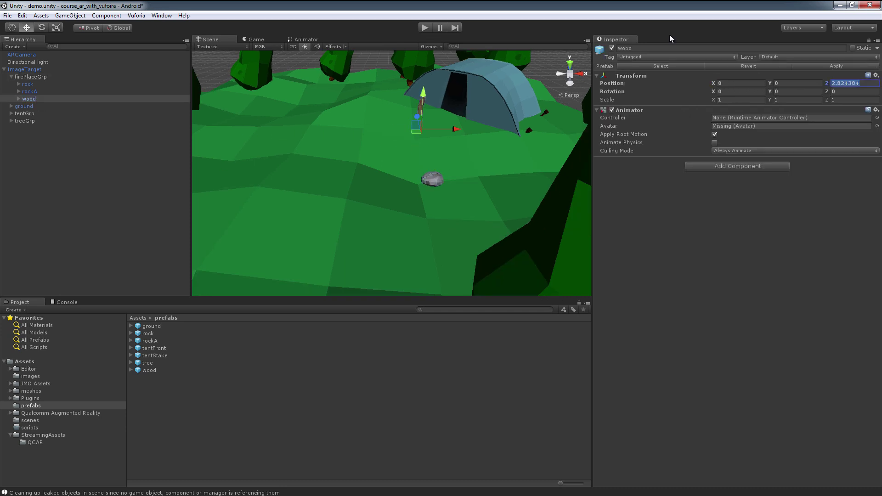
type("0")
- Duplicate rockA, move the copy to about Z -0.64 and rotate it to about 3, 110, -180
middle_click_drag(498, 145, 510, 118, "alt")
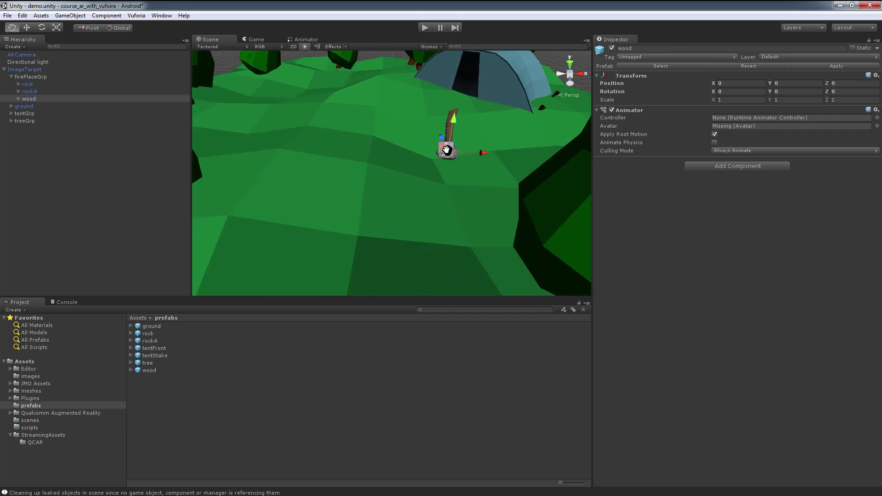
right_click_drag(447, 149, 536, 152, "alt")
left_click_drag(481, 150, 427, 146, "alt")
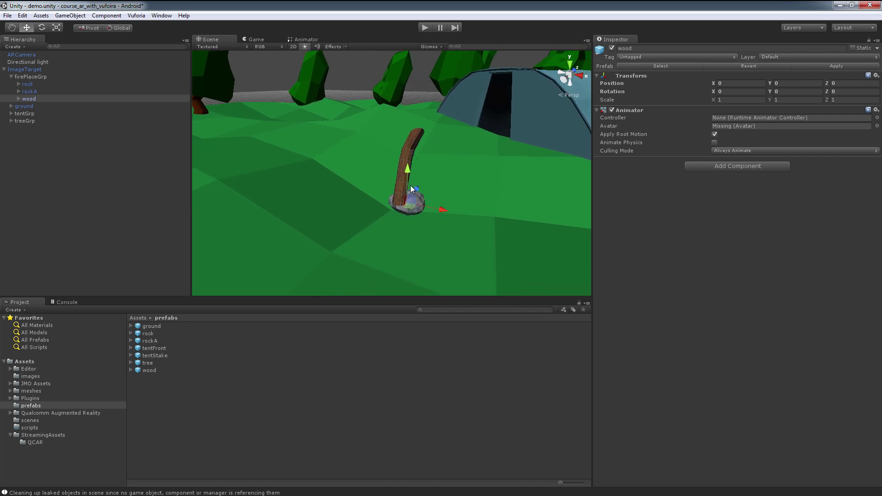
left_click_drag(404, 191, 354, 200, "alt")
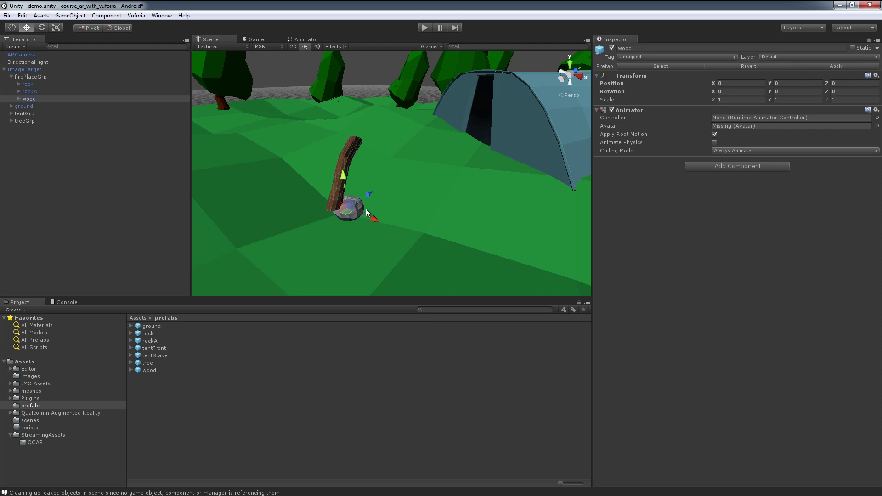
double_click(29, 91)
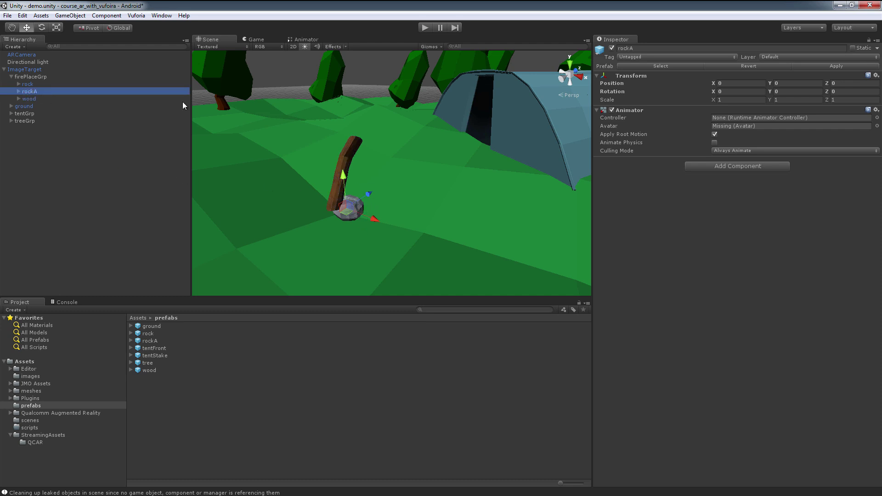
key("ctrl+d")
left_click_drag(374, 199, 338, 225)
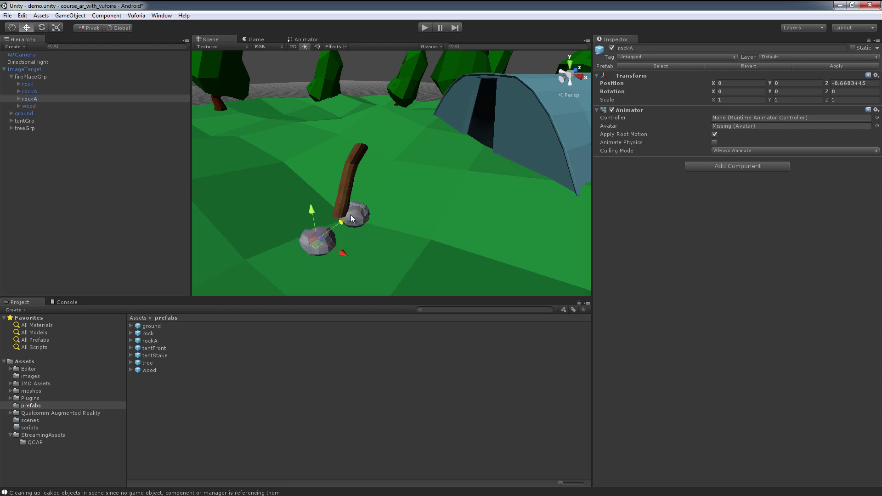
key("e")
left_click_drag(336, 260, 303, 220)
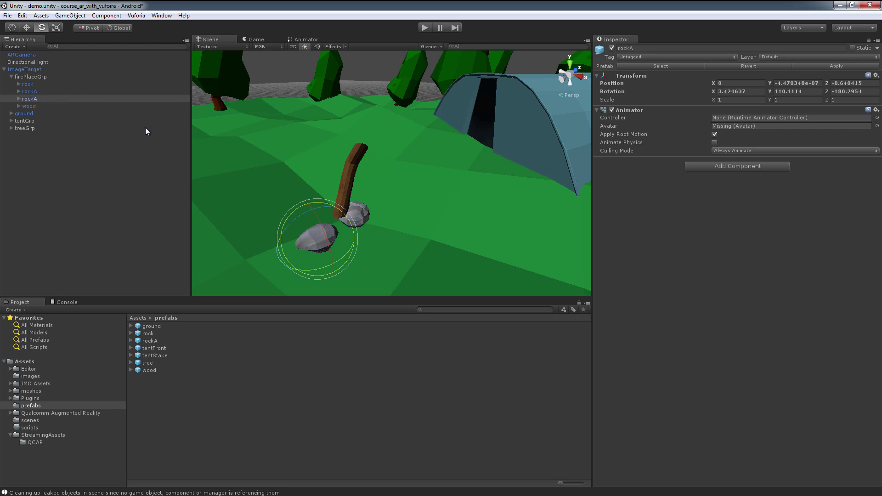
- Duplicate rockA again, place the copy on the opposite side at about Z 0.61 and rotate it to about 17, 293, -4
key("ctrl+d")
left_click_drag(360, 213, 332, 219, "alt")
key("w")
left_click_drag(285, 268, 354, 83)
key("e")
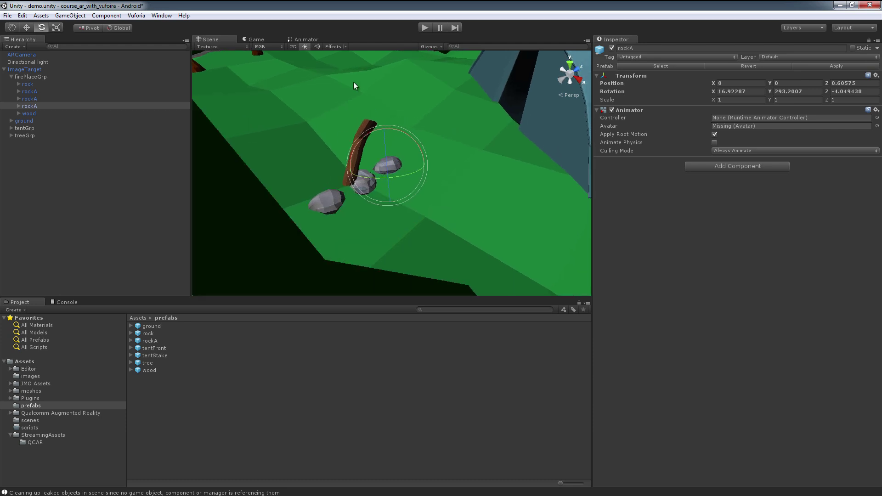
- Add a third rockA copy at about X 0.61, Y -0.10, Z 0.11 and rotate it to about 10, -49, 11
key("ctrl+d")
key("w")
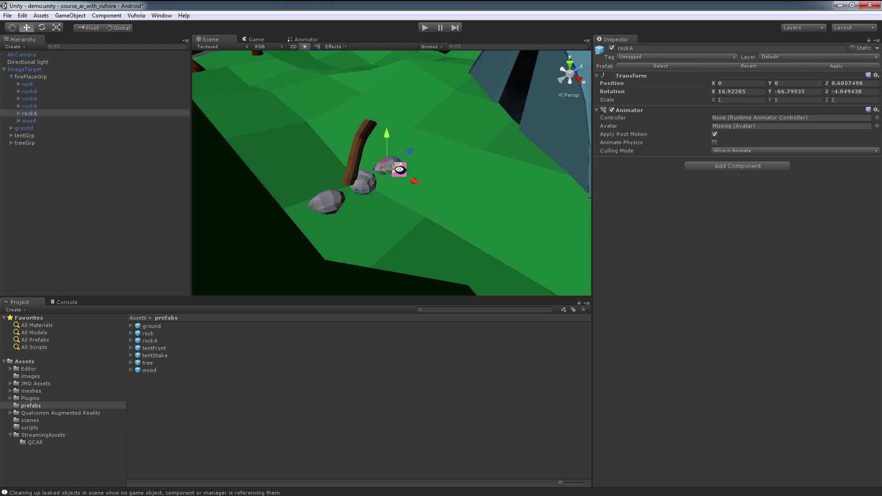
left_click_drag(399, 165, 400, 161, "alt")
left_click_drag(404, 193, 421, 209)
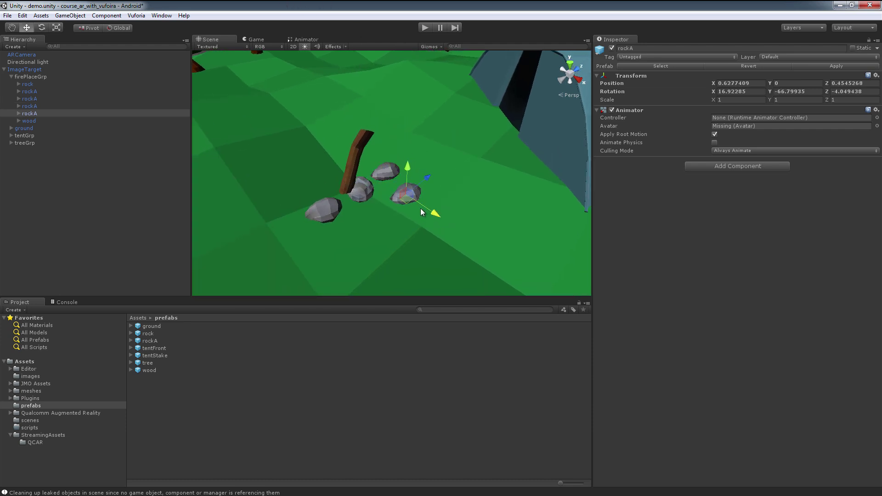
left_click_drag(430, 176, 376, 203)
key("e")
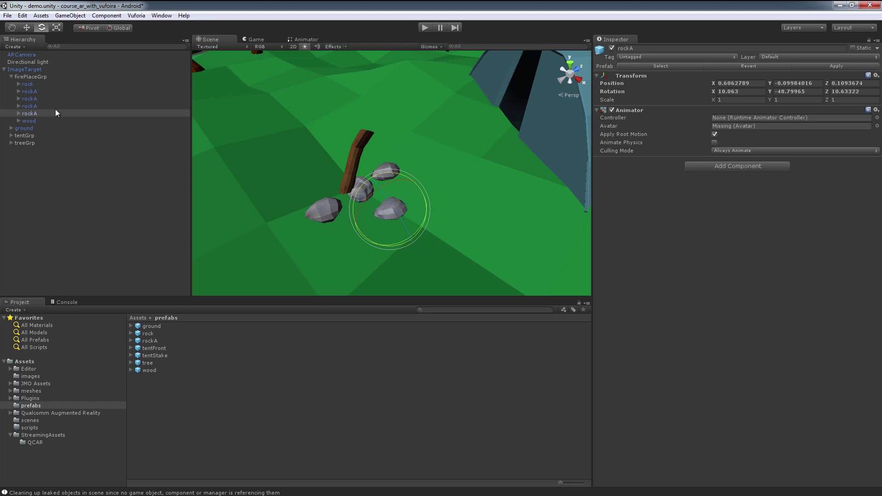
- Move the rock object inside firePlaceGrp to about X -0.74 and duplicate it
left_click(29, 84)
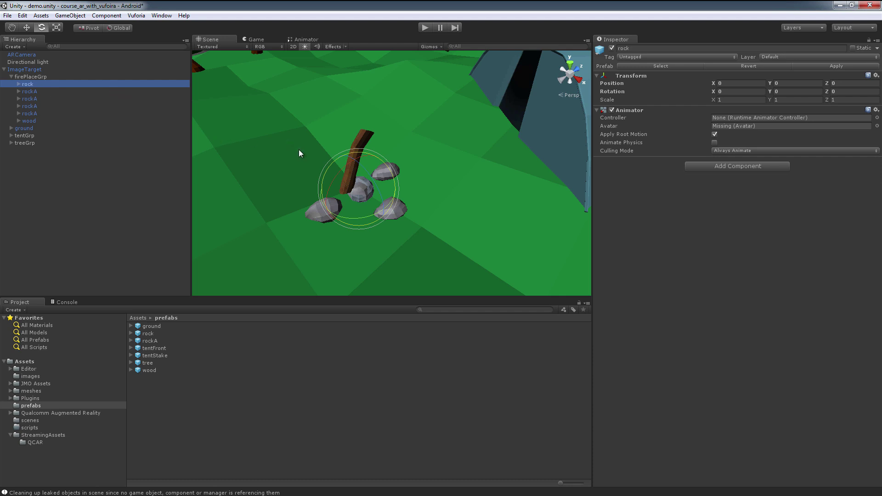
key("w")
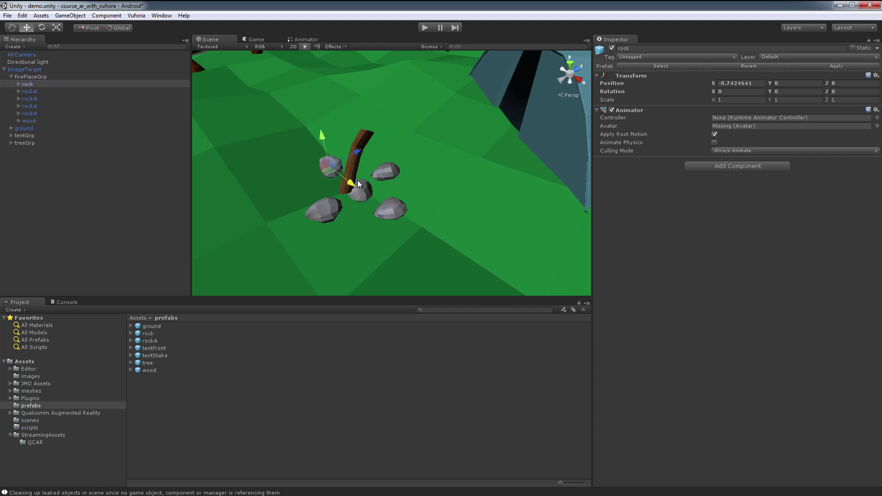
key("ctrl+d")
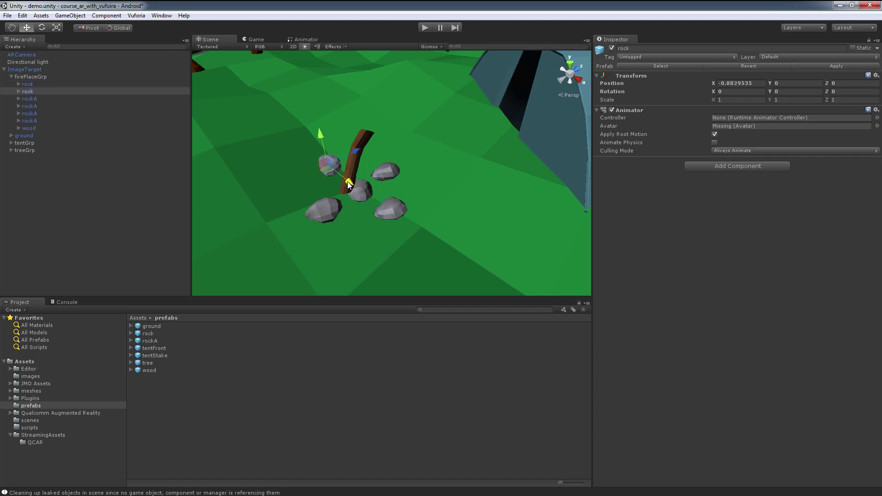